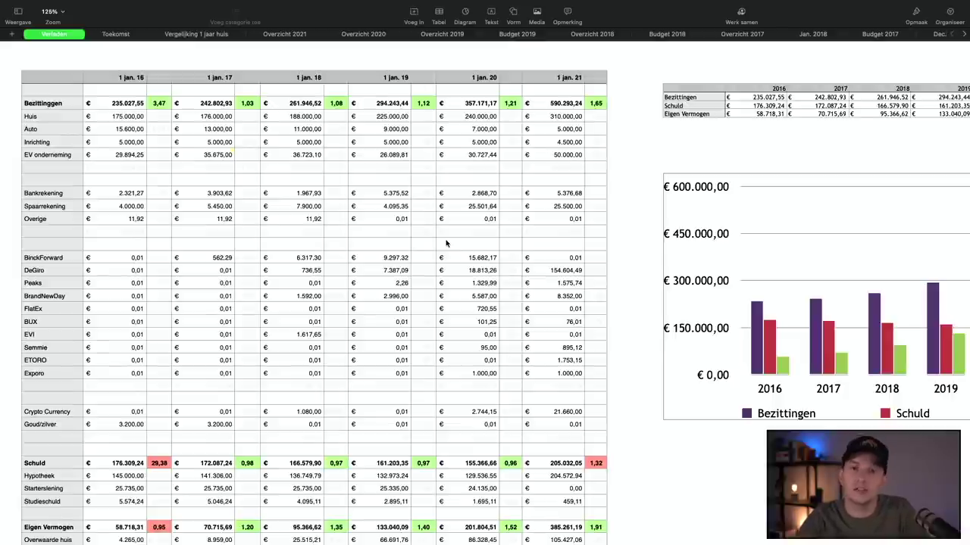
Step: View the 2016–2021 summary table and bar chart of assets, debt and net worth beside the Verleden table
scroll(522, 231, right, 5)
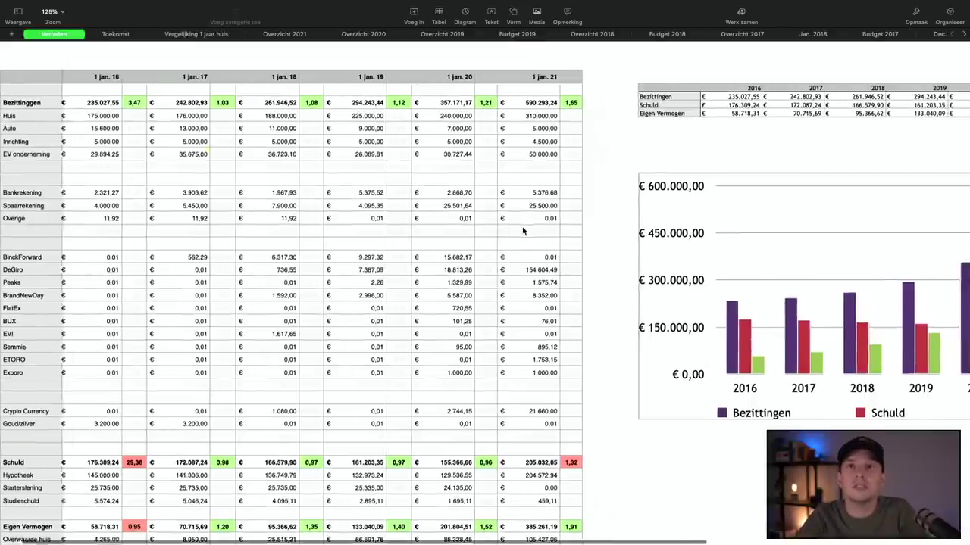
scroll(523, 231, right, 10)
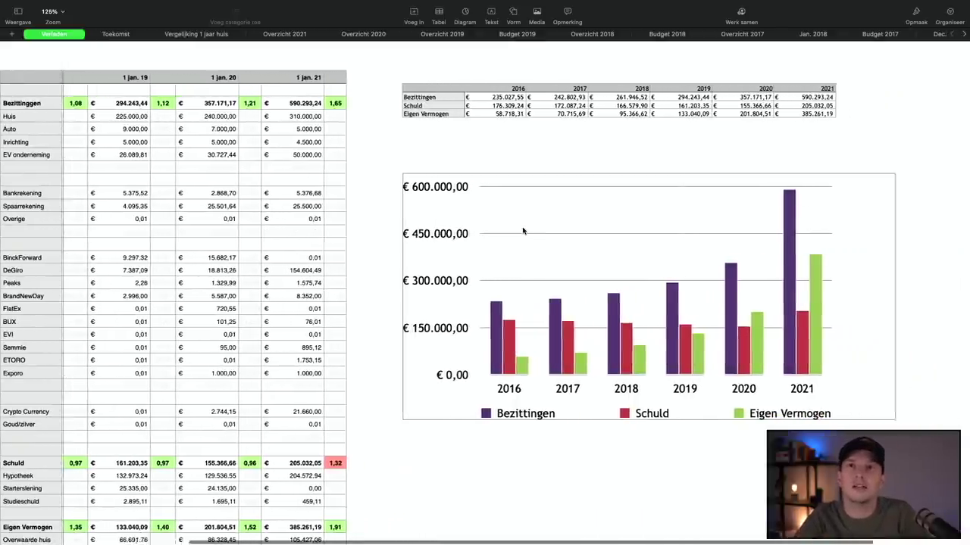
scroll(523, 231, right, 1)
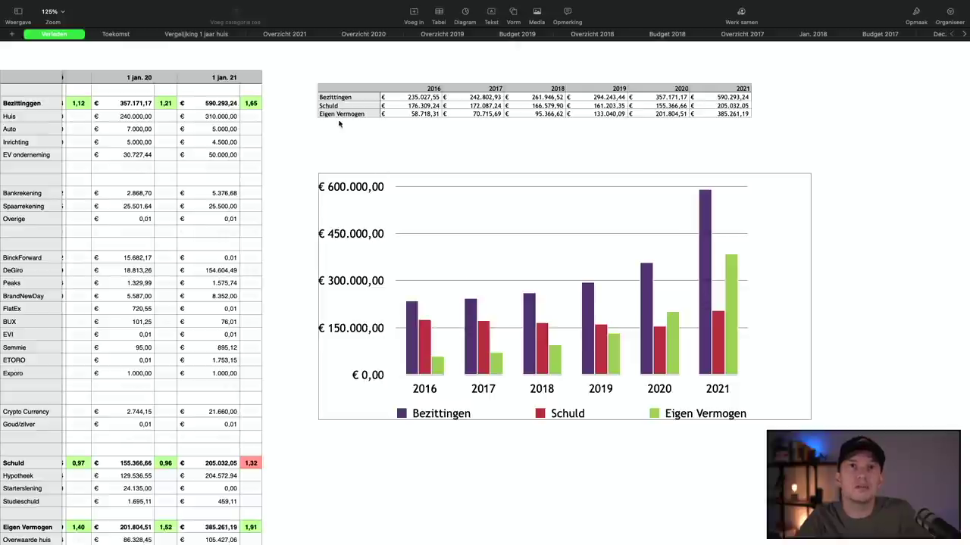
Step: Show the Overzicht 2020 sheet at 150% and review its 1 okt. 2020 column from the assets down to the net worth
click(364, 36)
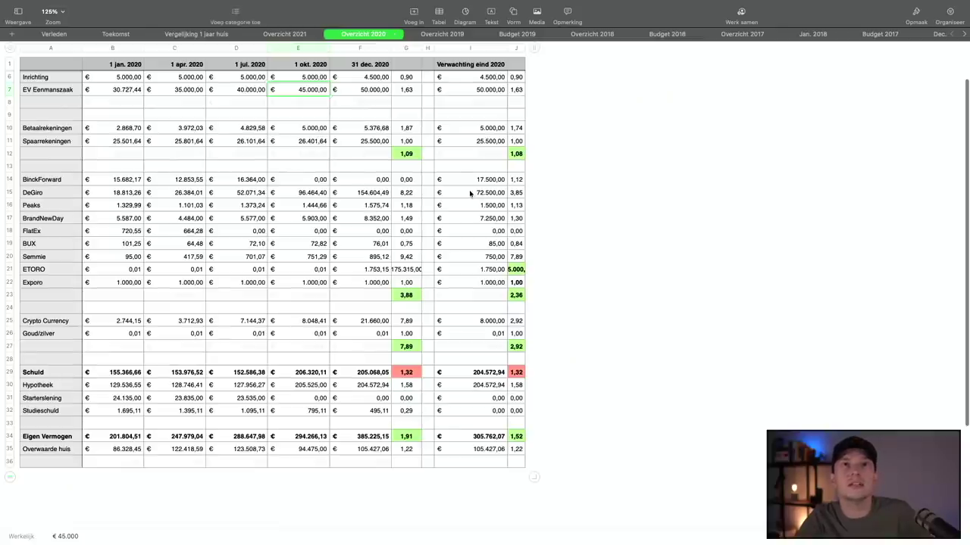
click(63, 19)
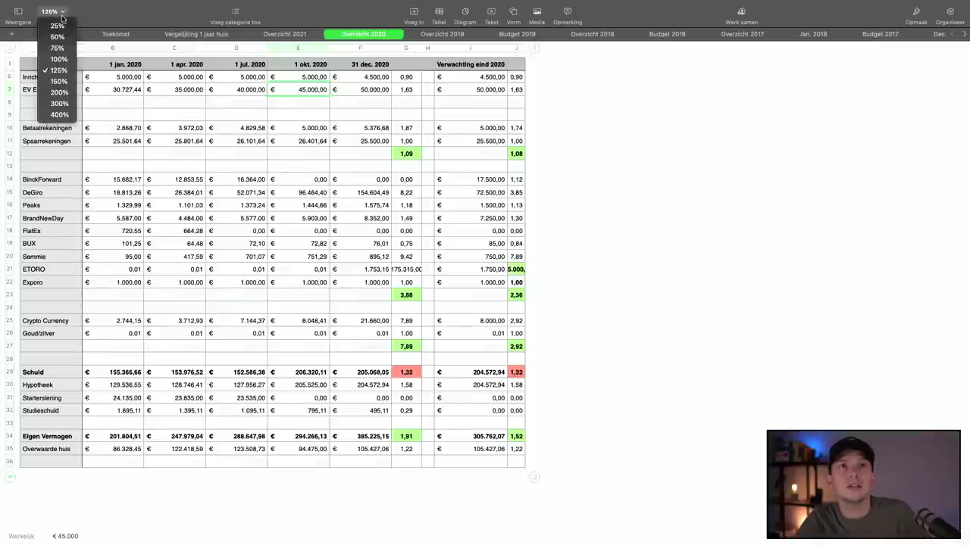
click(59, 81)
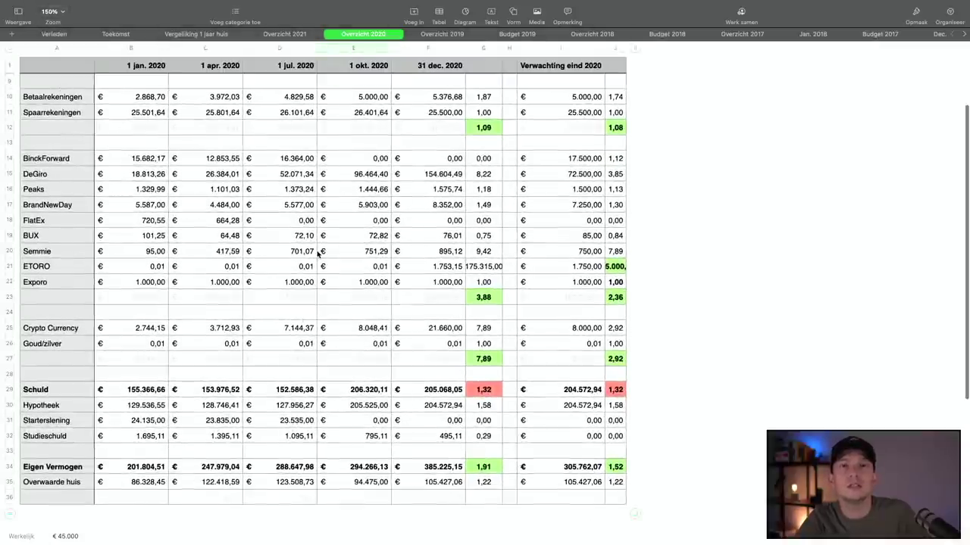
scroll(318, 256, up, 5)
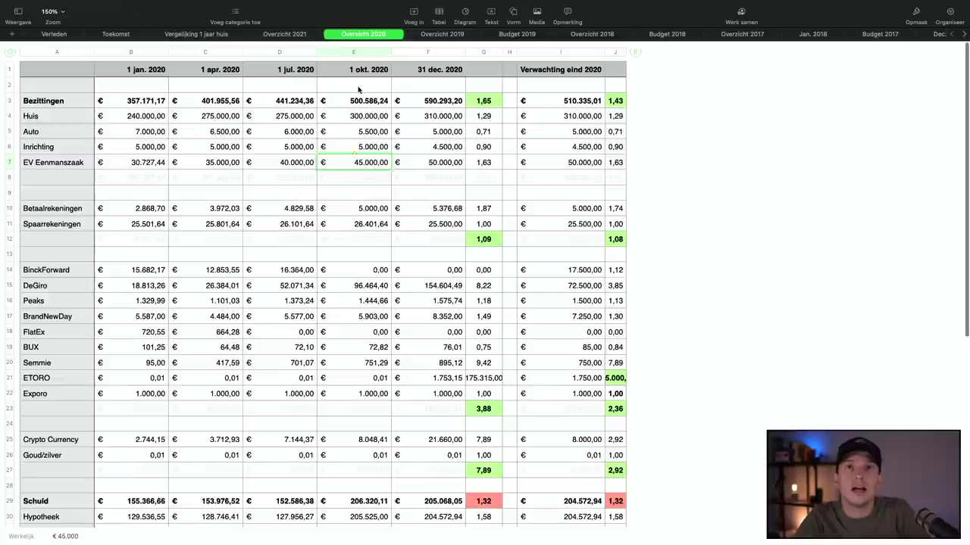
click(360, 53)
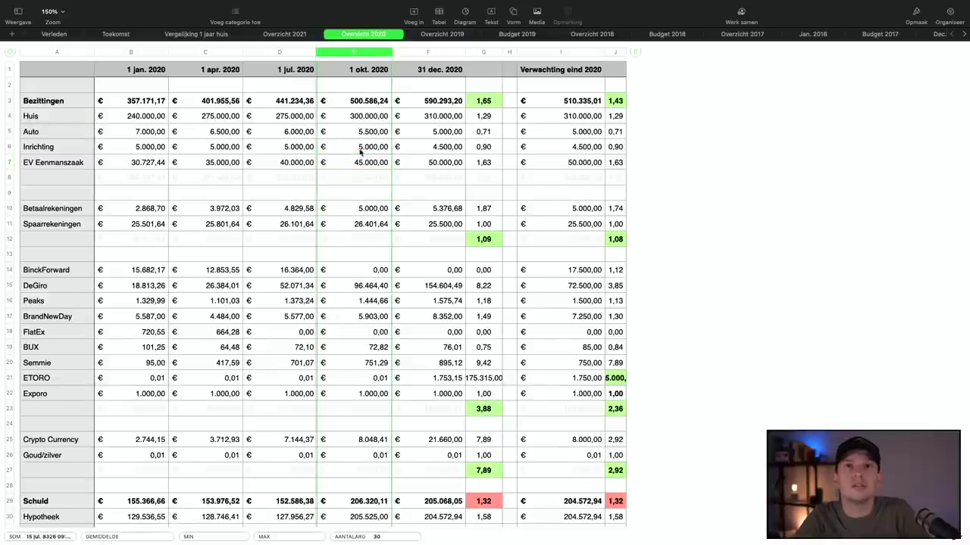
scroll(354, 308, down, 5)
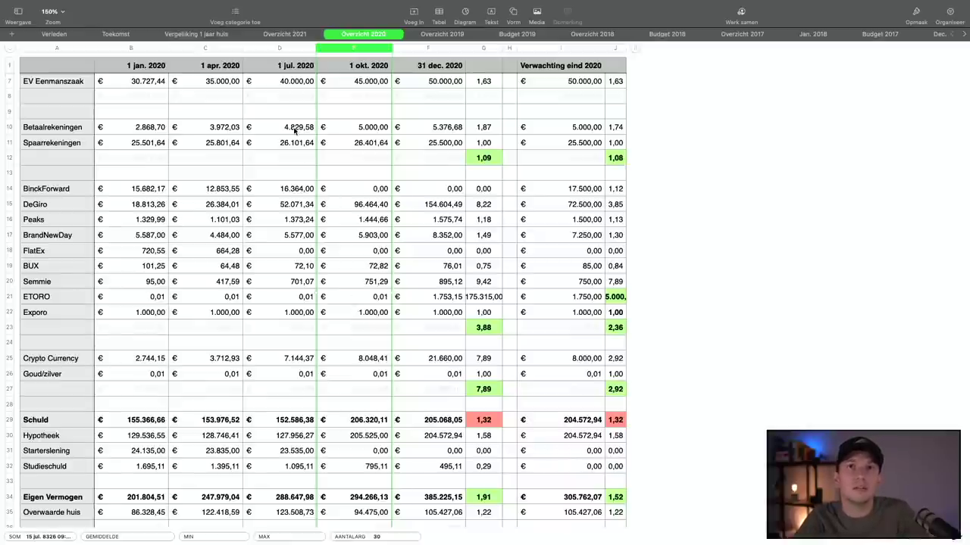
Step: In the Overzicht 2021 sheet, inspect the 1 okt. 2021 Bezittingen total and the growth factor column after 31 dec. 2021
click(294, 36)
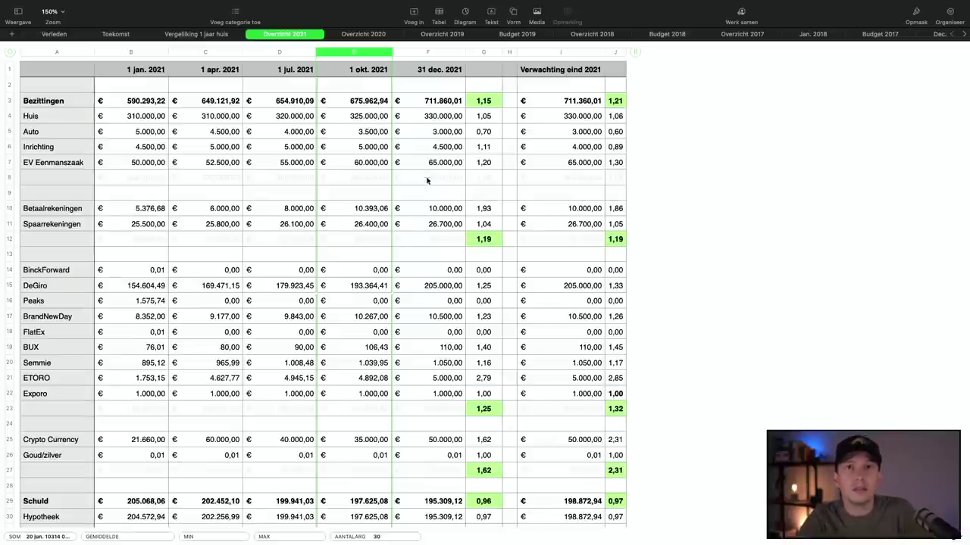
click(373, 102)
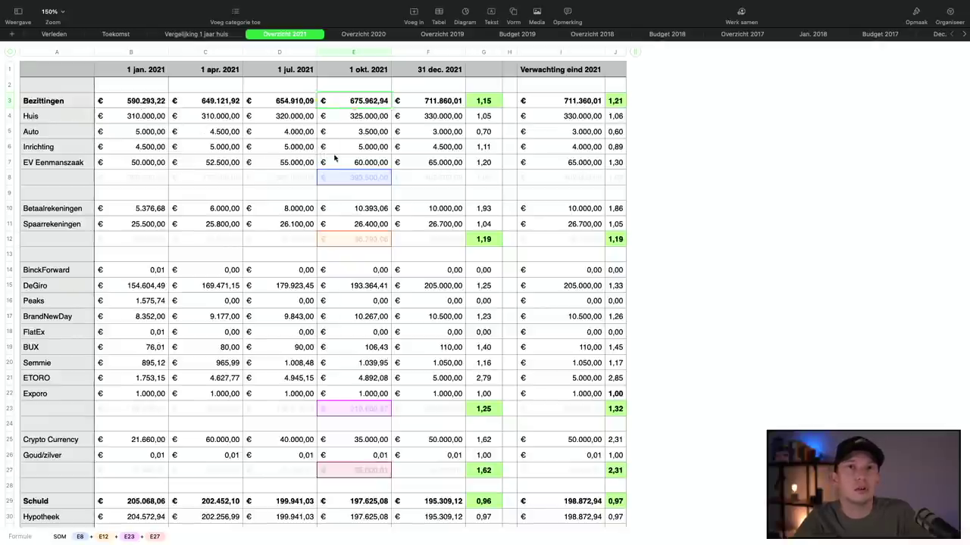
click(493, 103)
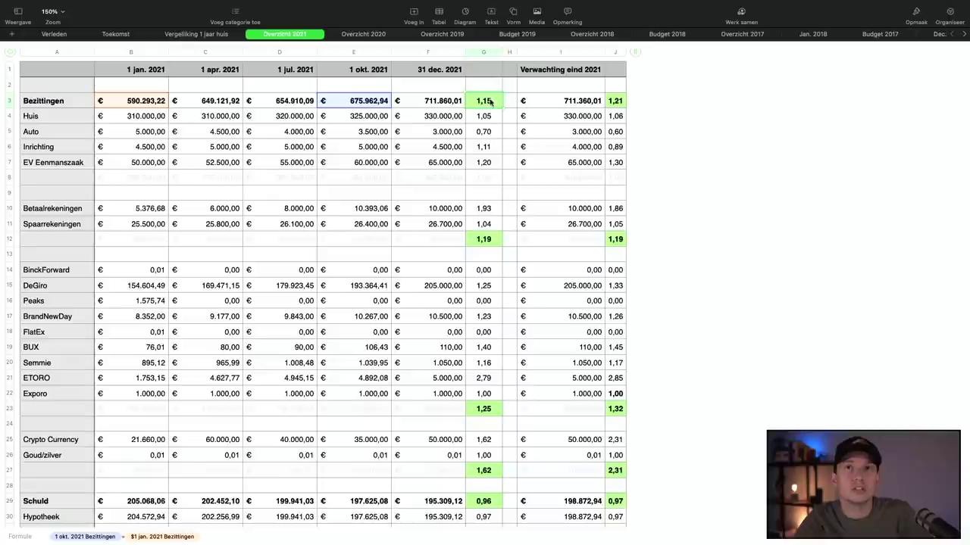
click(484, 53)
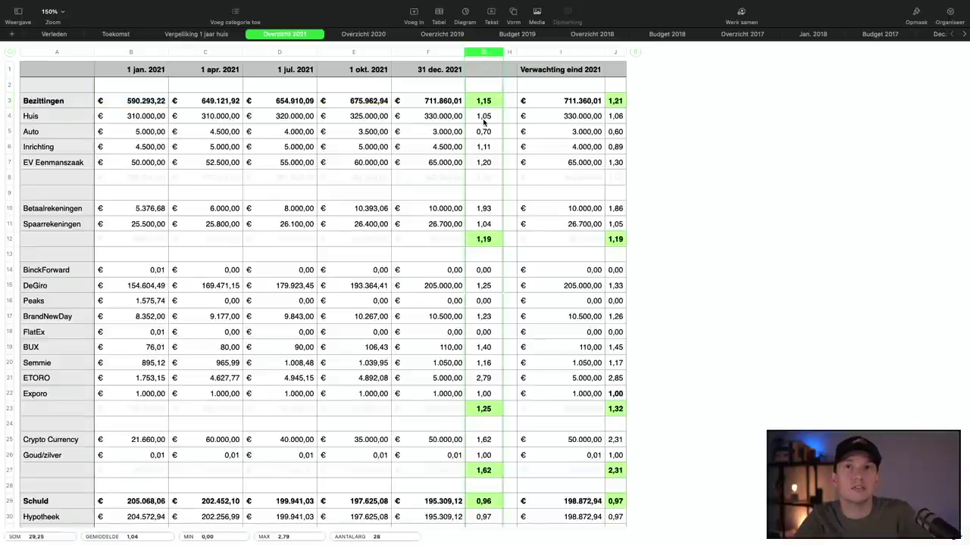
Step: Inspect the formulas behind Bezittingen, Huis and the first asset subtotal in the 1 okt. 2021 column
click(365, 107)
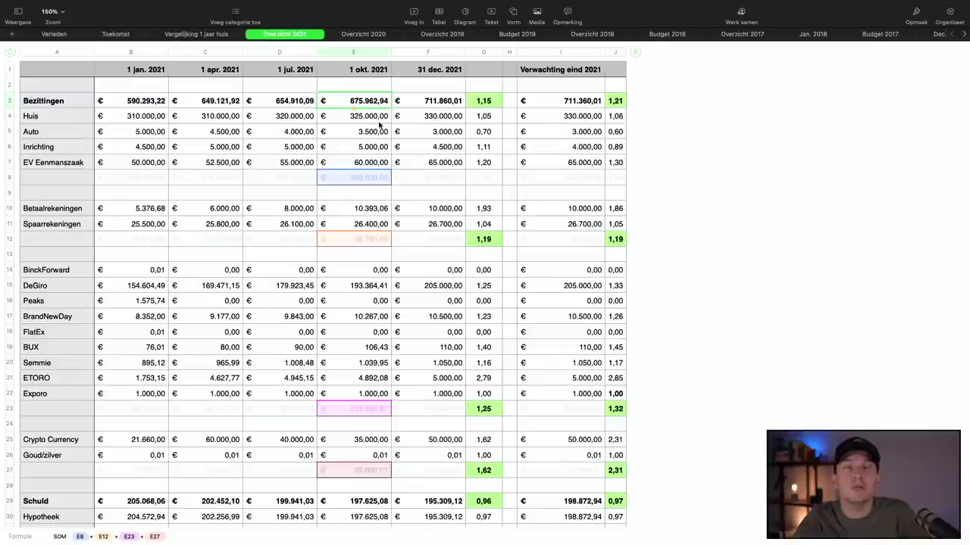
click(378, 122)
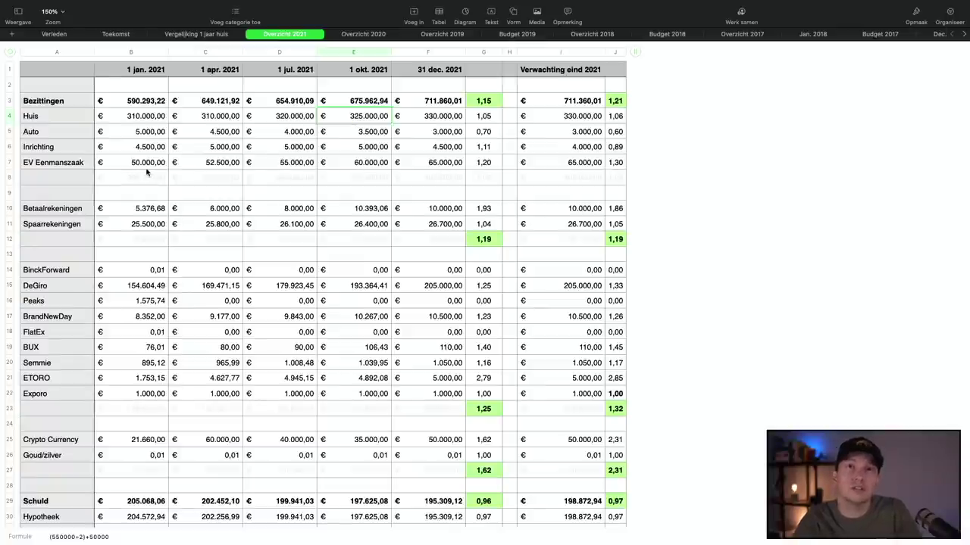
click(368, 183)
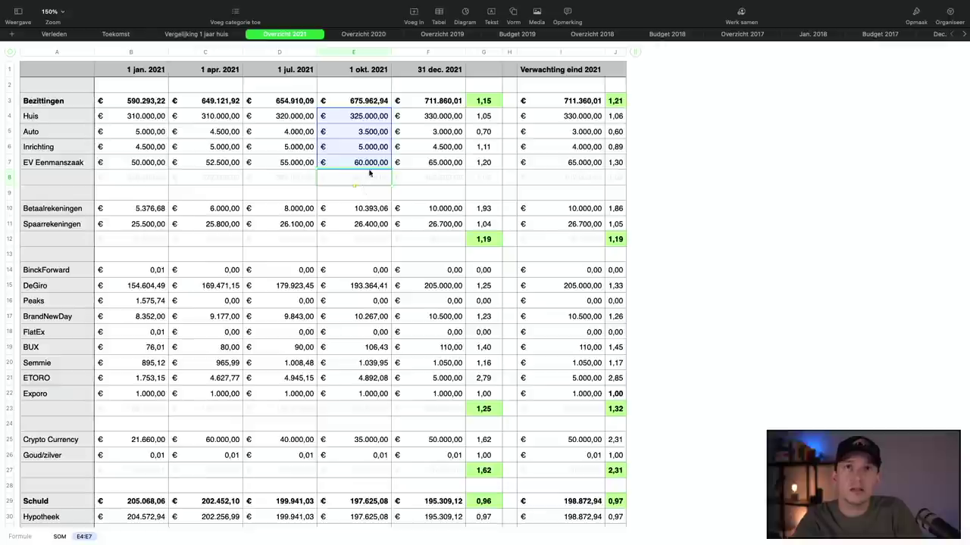
click(372, 121)
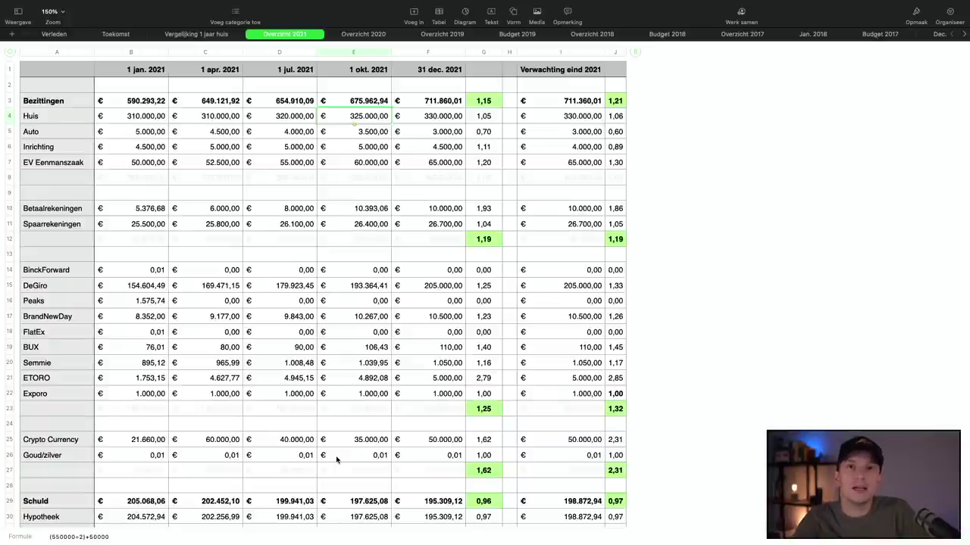
Step: Check the 1 okt. 2021 formulas for Eigen Vermogen and the cell below Overwaarde huis against the assets and debt rows
scroll(336, 460, down, 5)
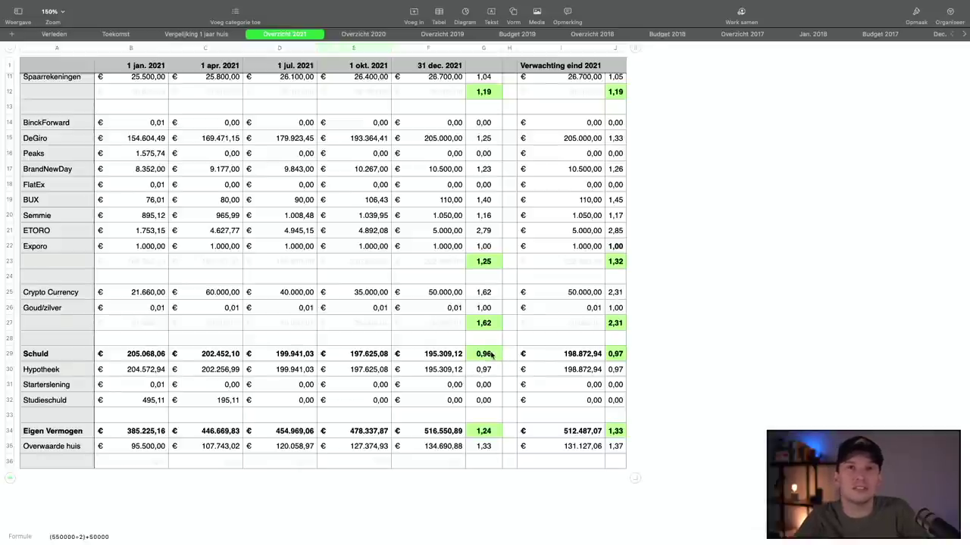
scroll(377, 296, up, 5)
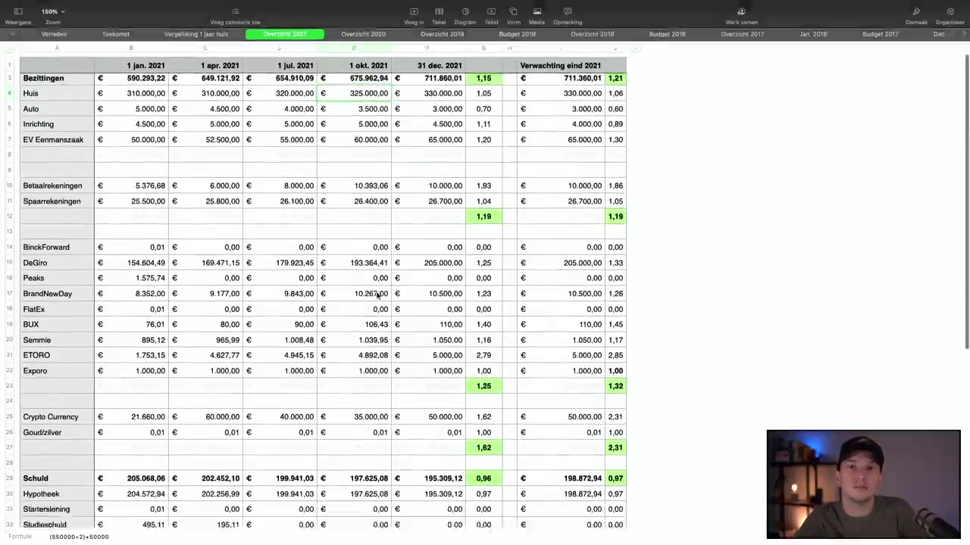
scroll(377, 295, down, 4)
click(364, 456)
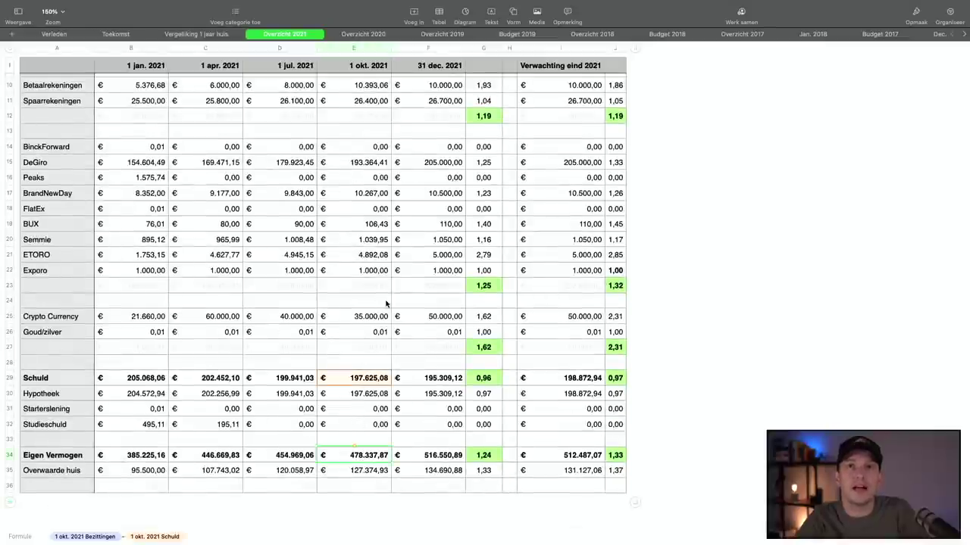
scroll(384, 324, up, 4)
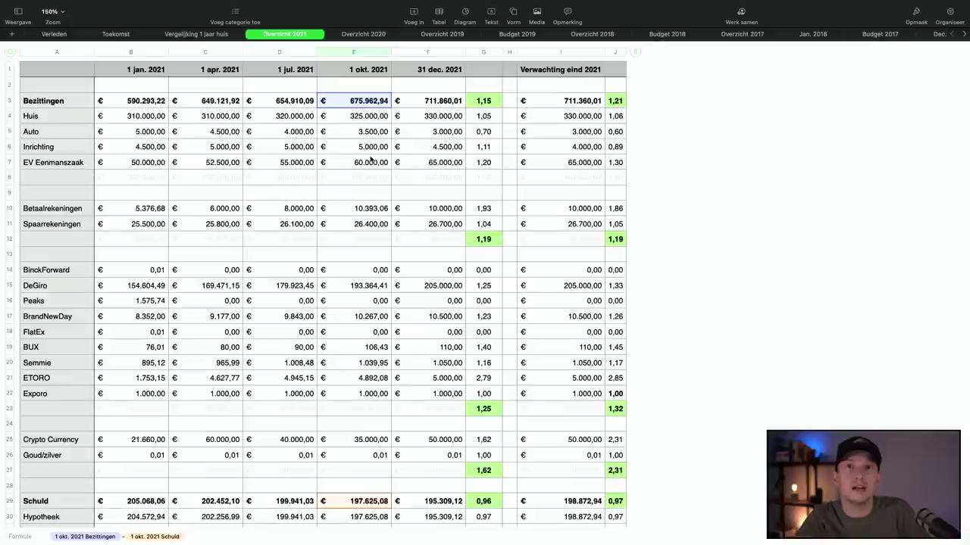
scroll(373, 275, down, 4)
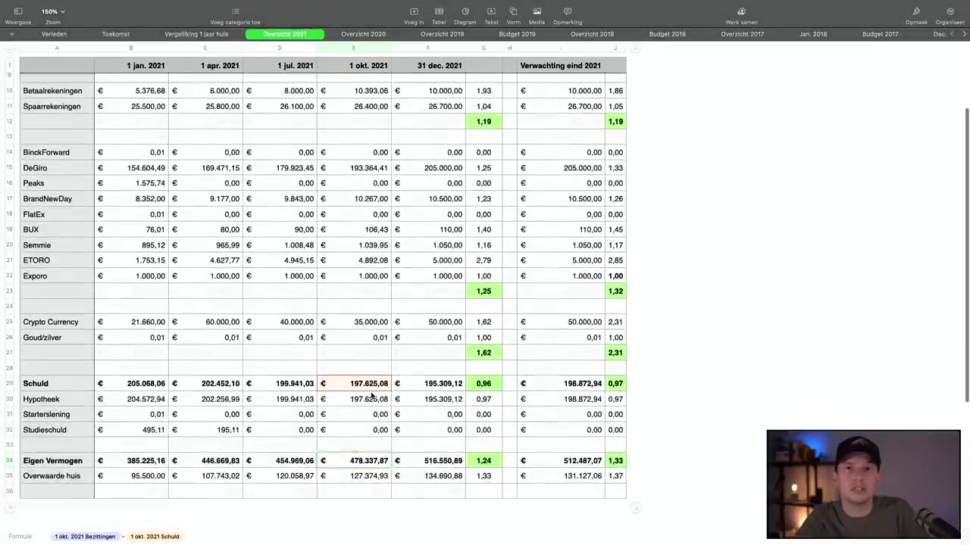
scroll(371, 396, down, 2)
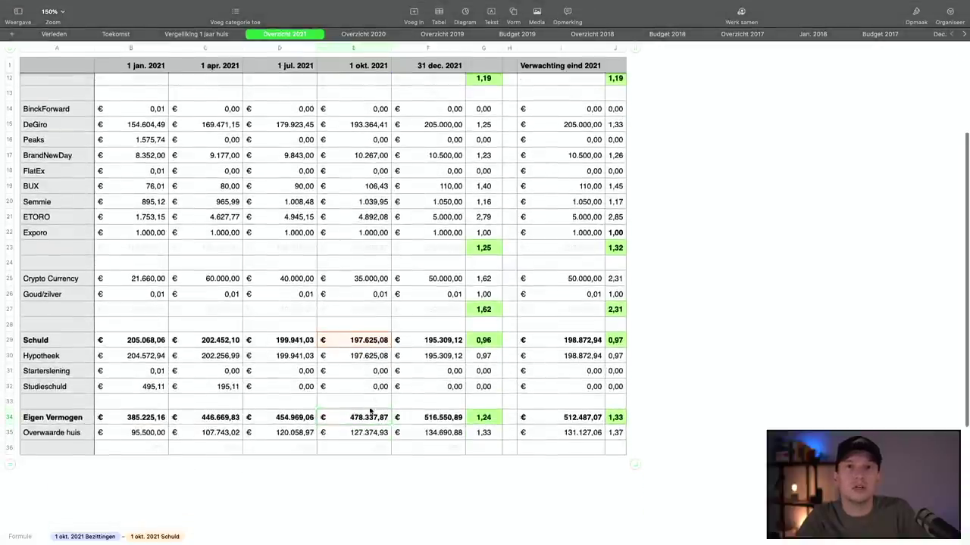
click(365, 454)
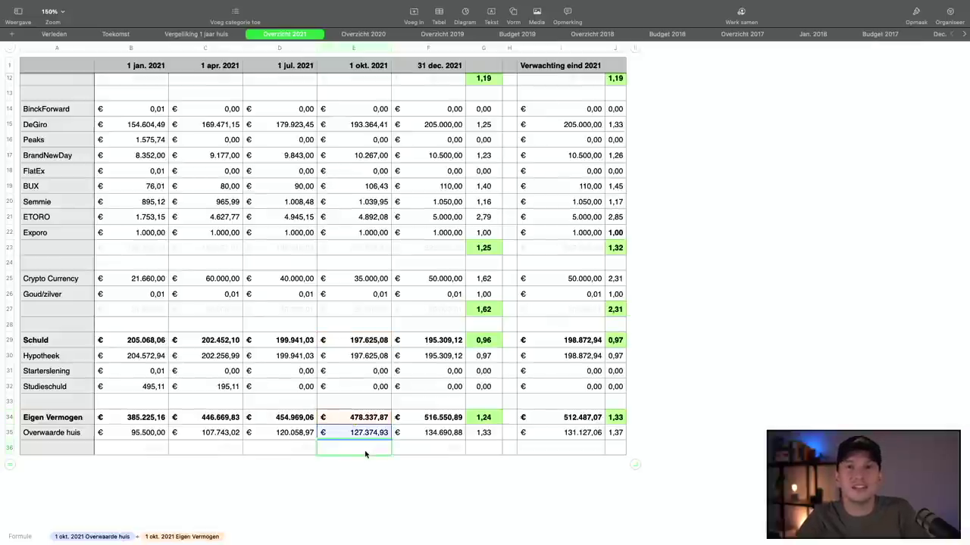
click(416, 468)
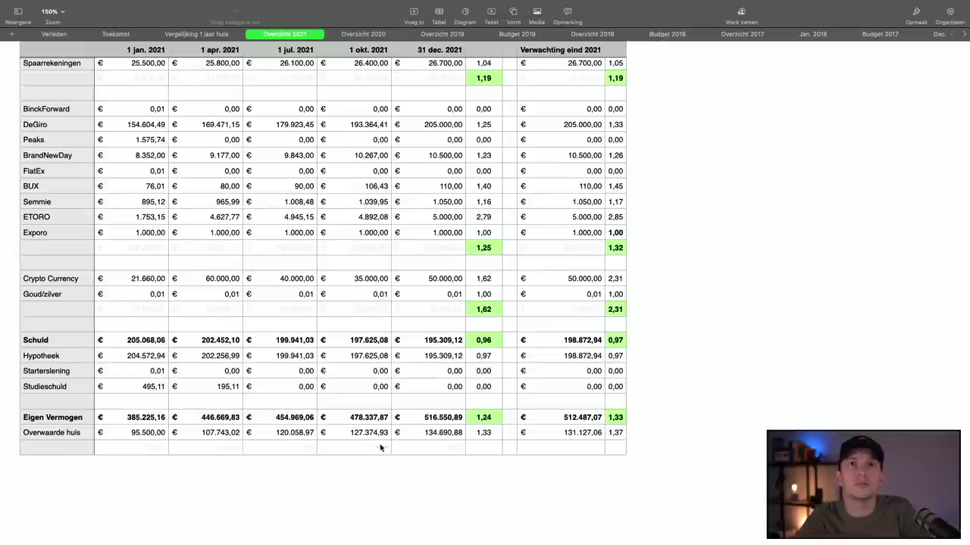
Step: Show the Vergelijking 1 jaar huis sheet, comparing 1 okt. 2020 with 1 okt. 2021, at 200% magnification
click(216, 35)
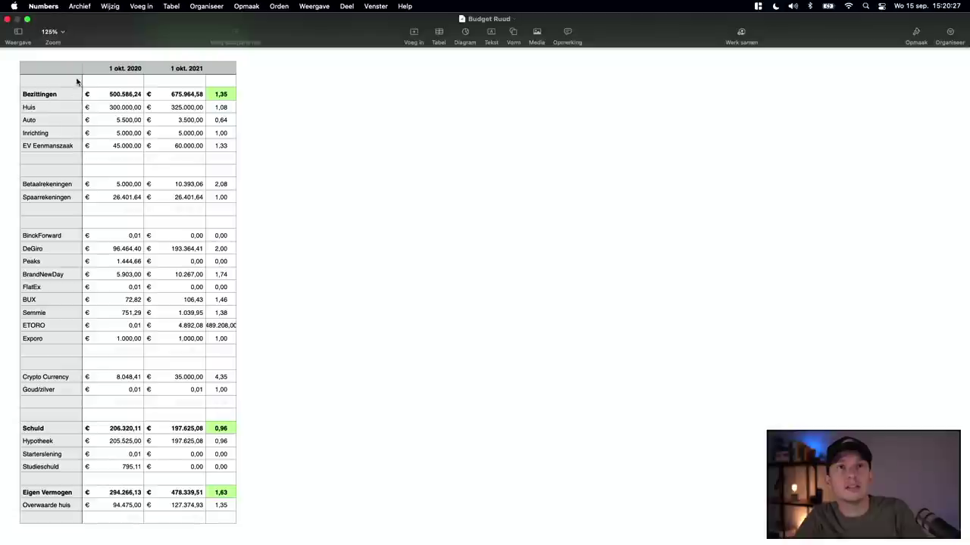
click(66, 16)
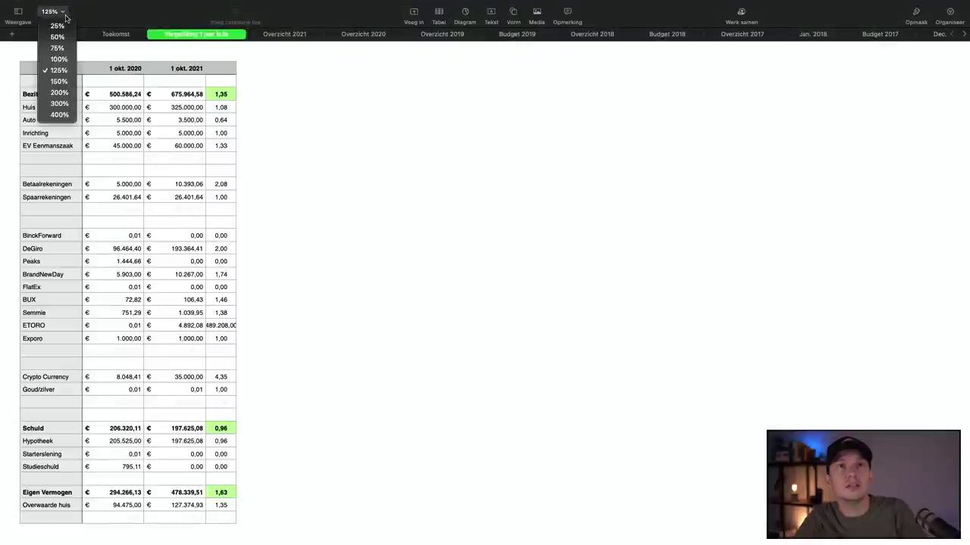
click(59, 81)
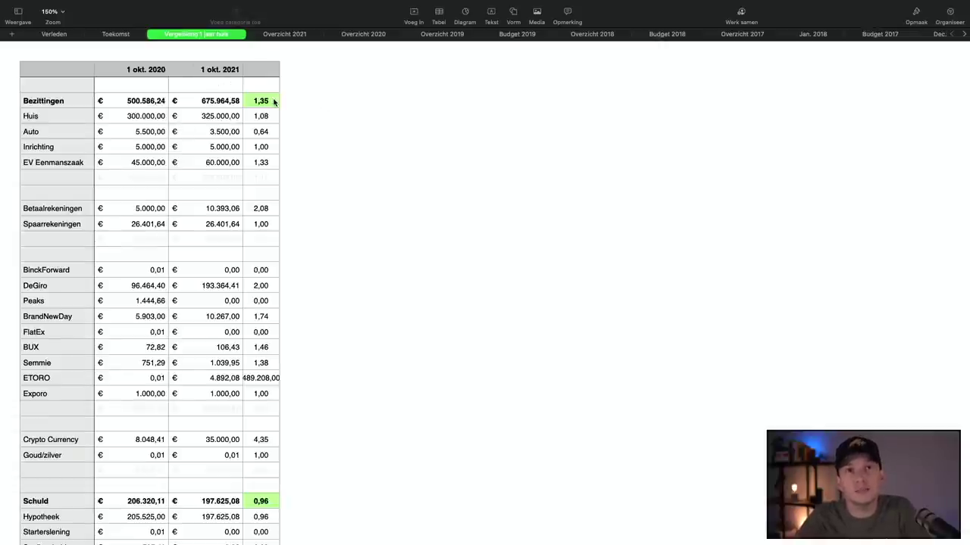
click(62, 12)
click(65, 92)
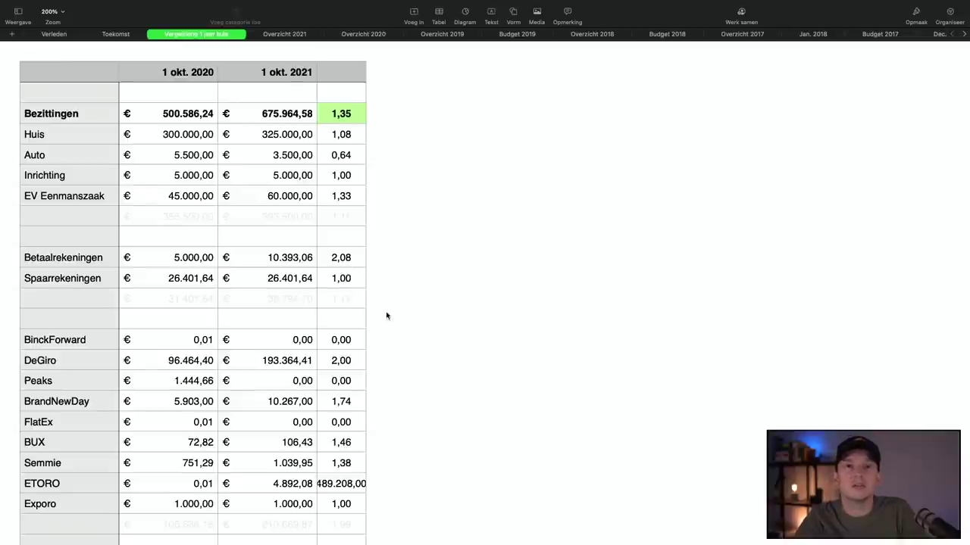
Step: Review the year-on-year comparison of accounts, investments, crypto and debt through to Eigen Vermogen and Overwaarde huis
scroll(392, 334, down, 3)
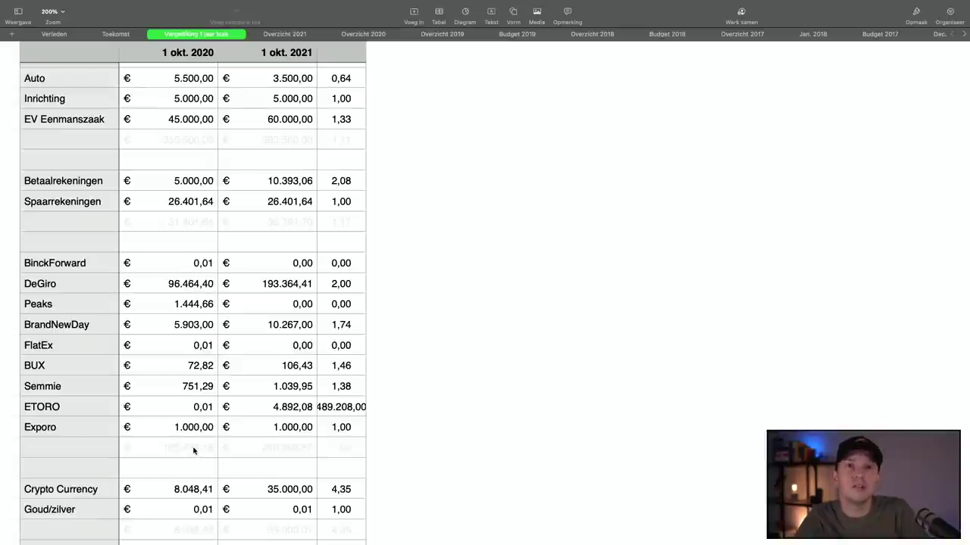
scroll(227, 447, down, 1)
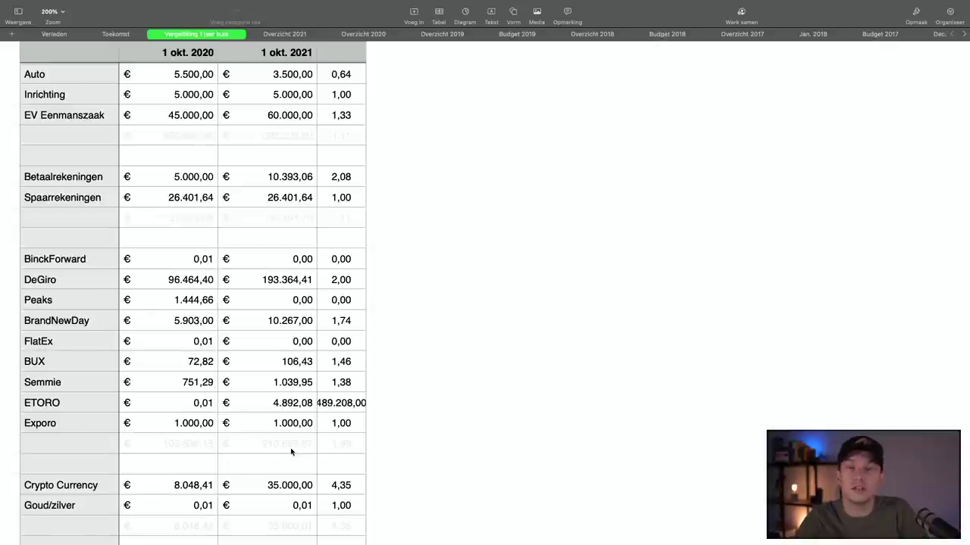
scroll(291, 452, down, 3)
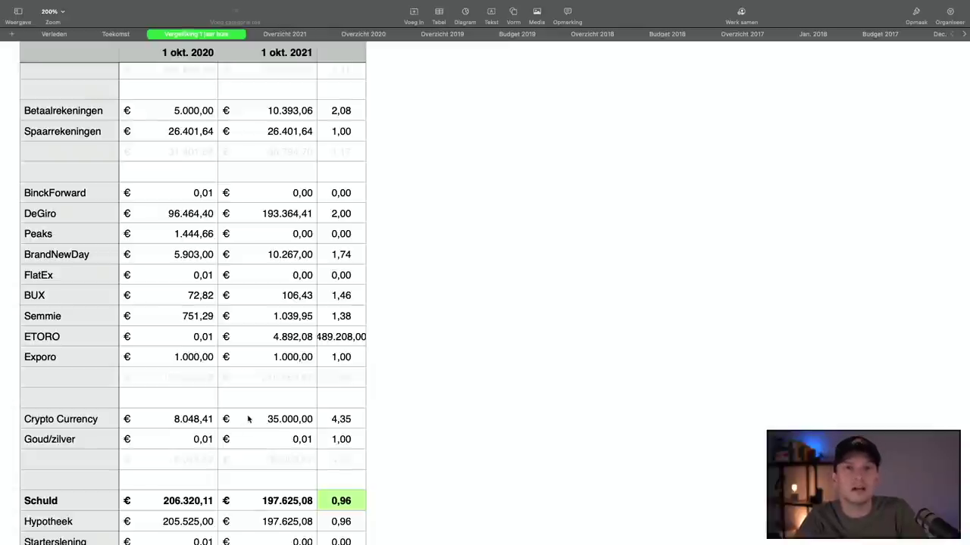
scroll(248, 418, down, 1)
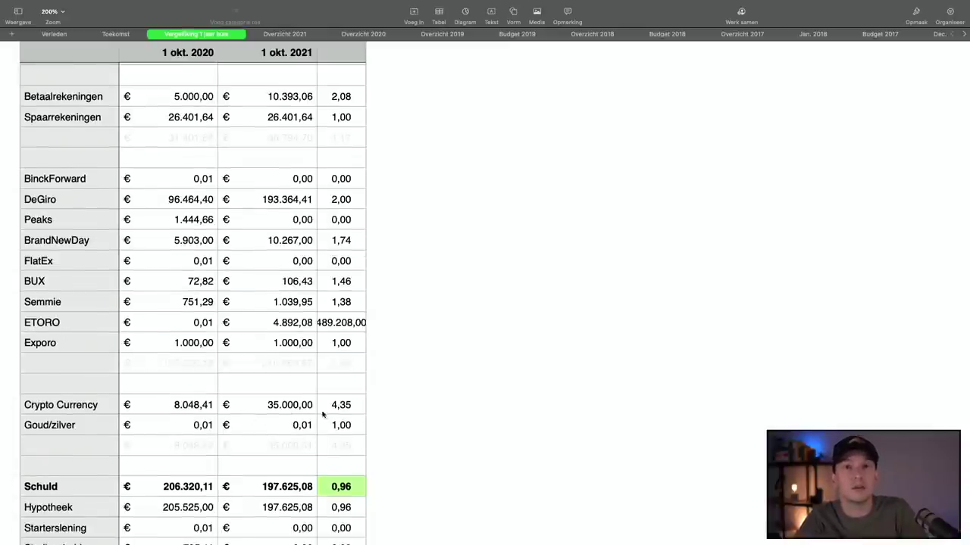
scroll(339, 419, down, 1)
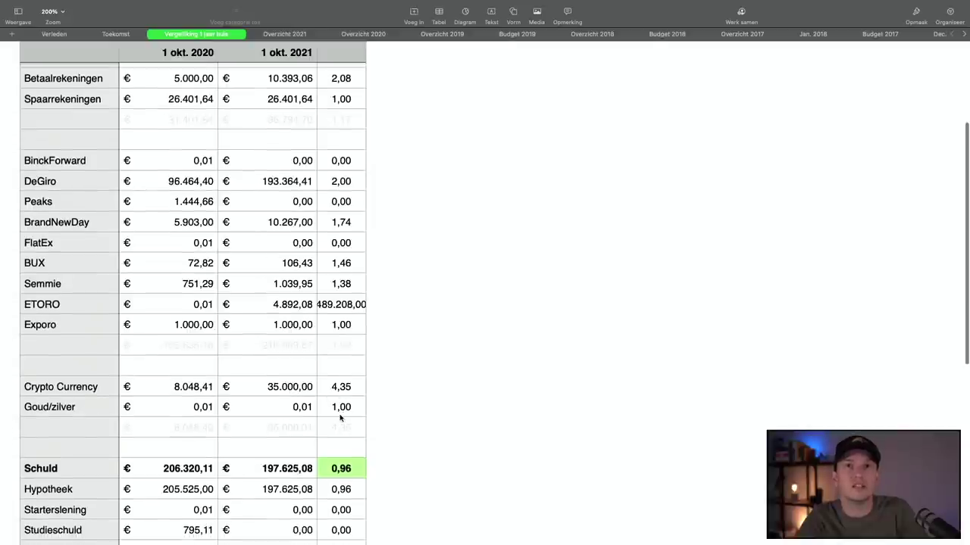
scroll(359, 412, down, 7)
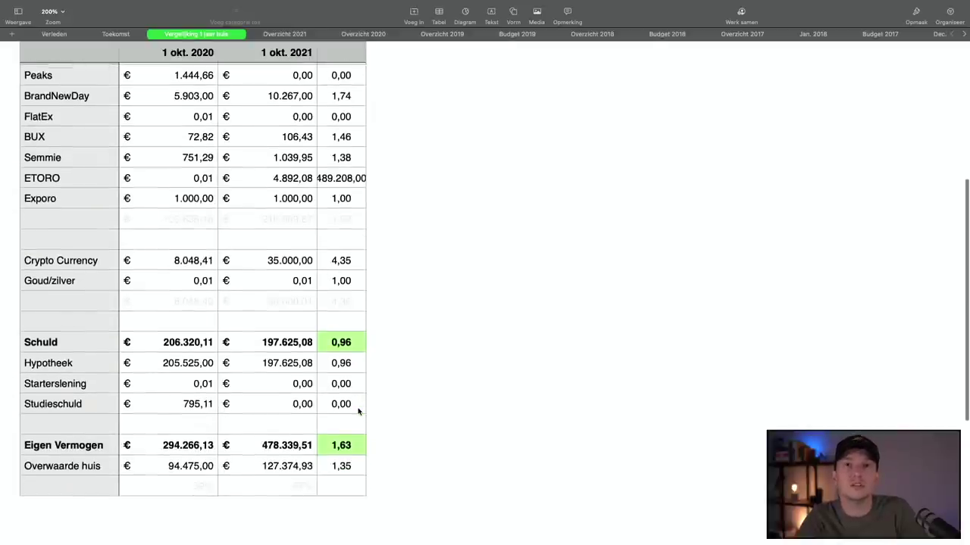
scroll(359, 411, down, 1)
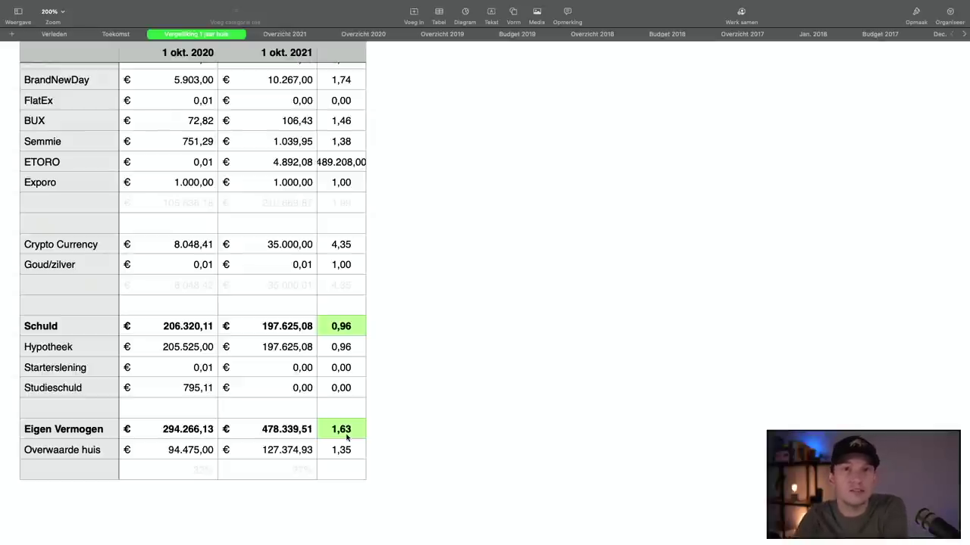
Step: Return to the Verleden sheet and examine its yearly asset, debt and net worth table from 1 jan. 16 onward
click(59, 34)
scroll(314, 282, left, 10)
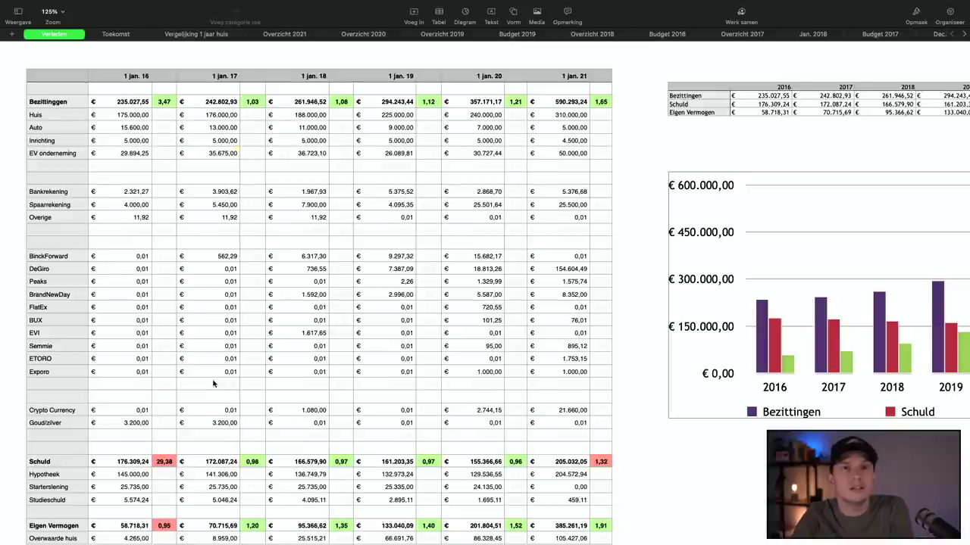
scroll(213, 384, down, 3)
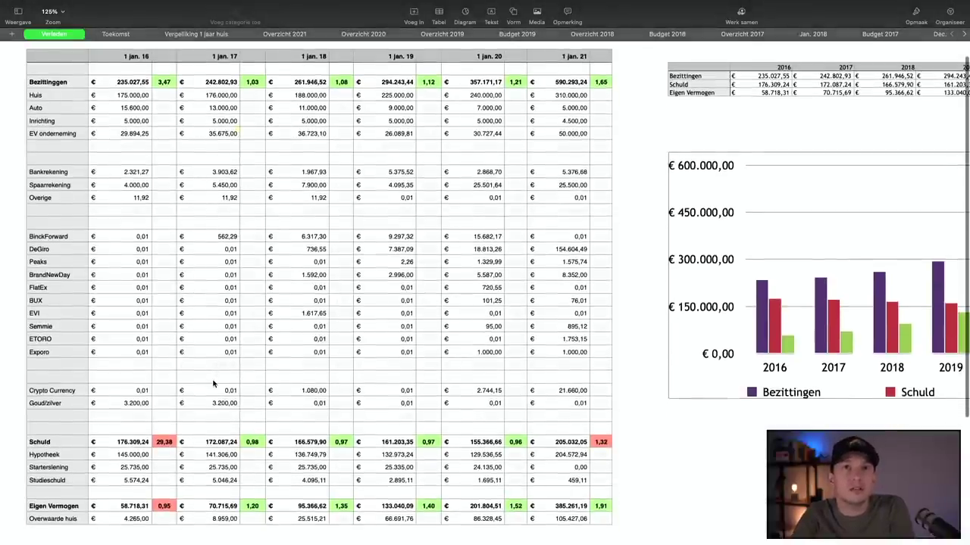